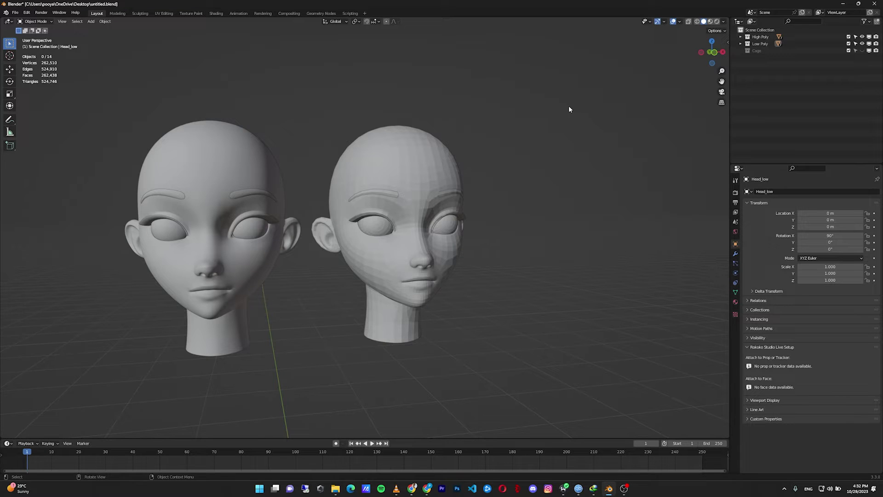
# Select all high-poly head parts, clear their location to the origin, and hide the High Poly collection
pyautogui.press('a')
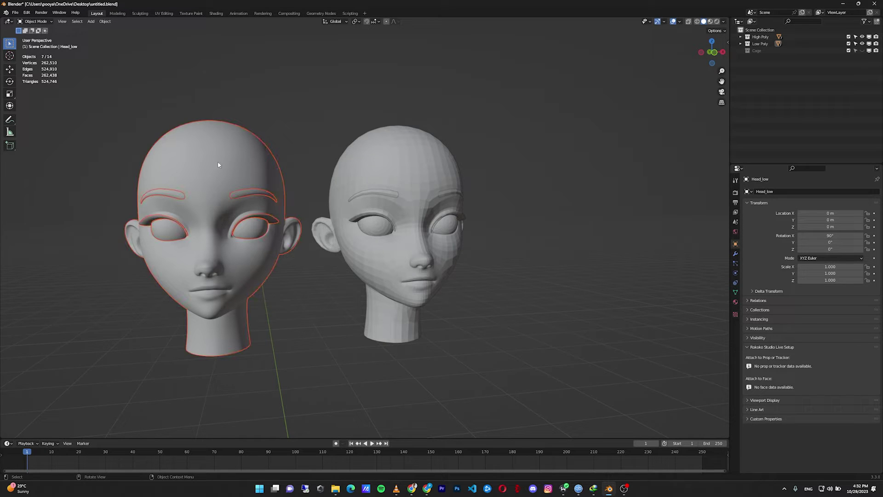
pyautogui.hotkey('alt', 'g')
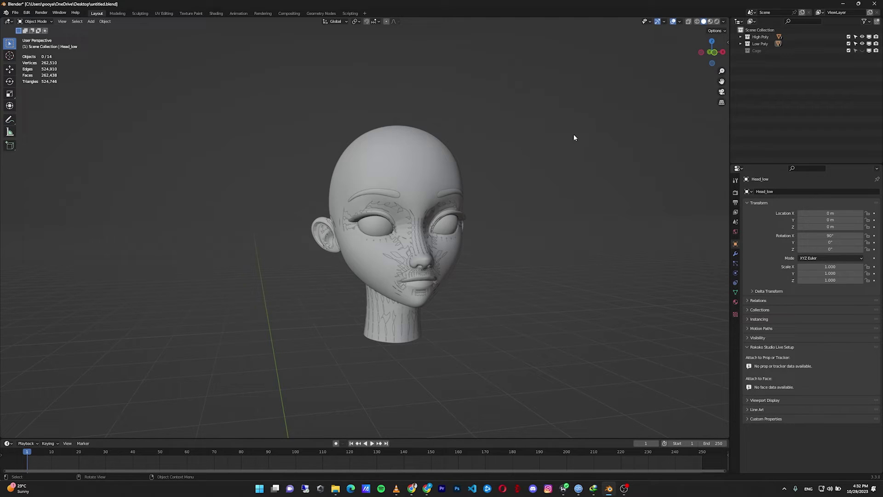
pyautogui.press('2')
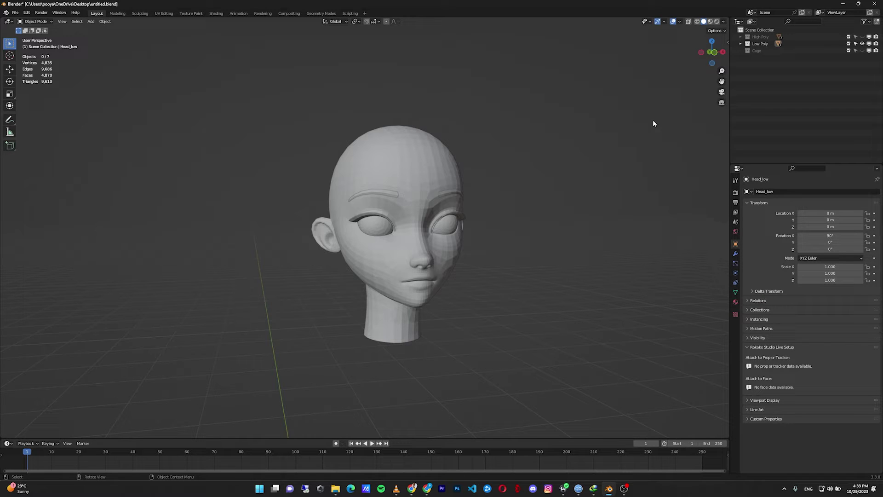
pyautogui.click(164, 13)
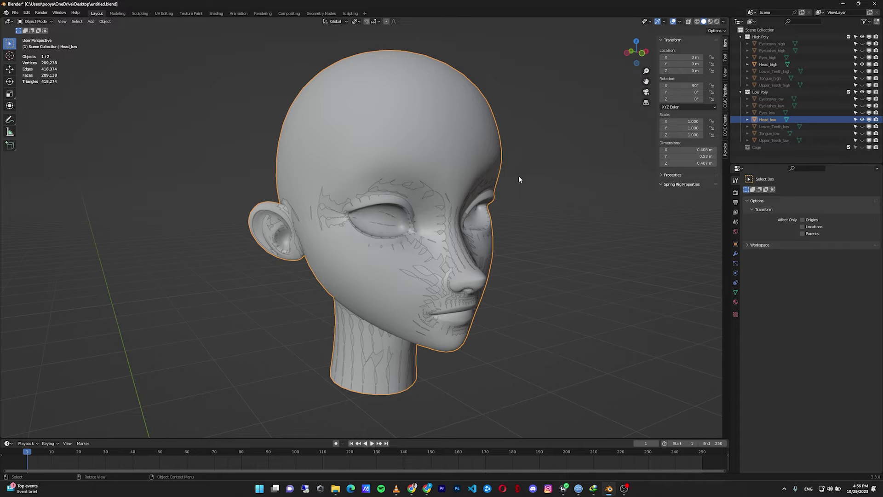
# Duplicate the low-poly head in place and move the copy into the Cage collection
pyautogui.hotkey('shift', 'd')
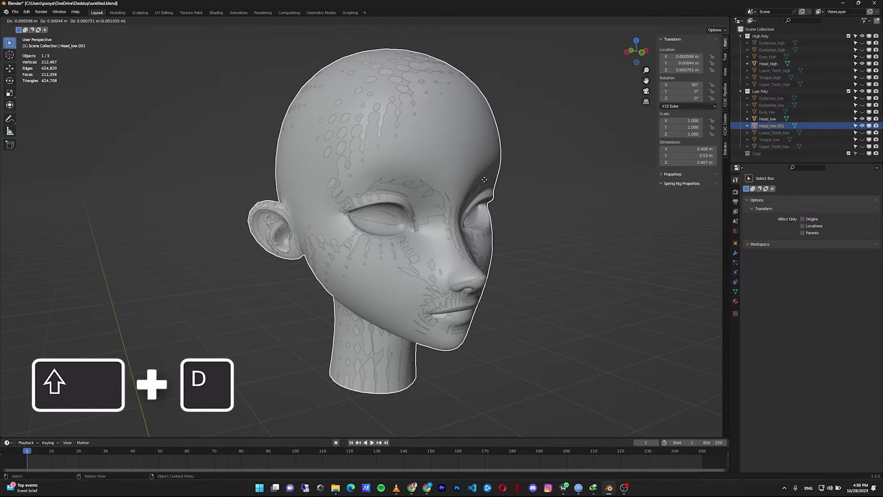
pyautogui.rightClick(485, 180)
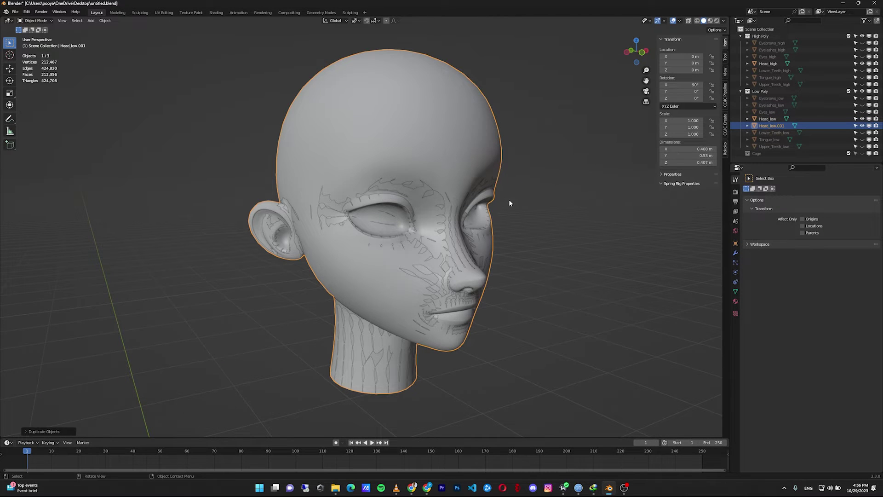
pyautogui.moveTo(772, 126); pyautogui.dragTo(771, 162)
# Rename the copy to Head_Cage, unhide the Cage collection and show its modifier settings
pyautogui.doubleClick(778, 155)
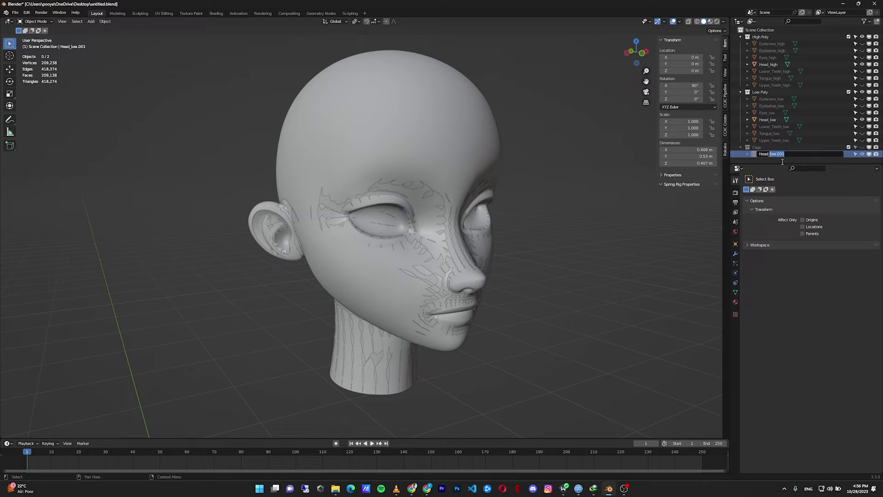
pyautogui.write('Cage')
pyautogui.press('Return')
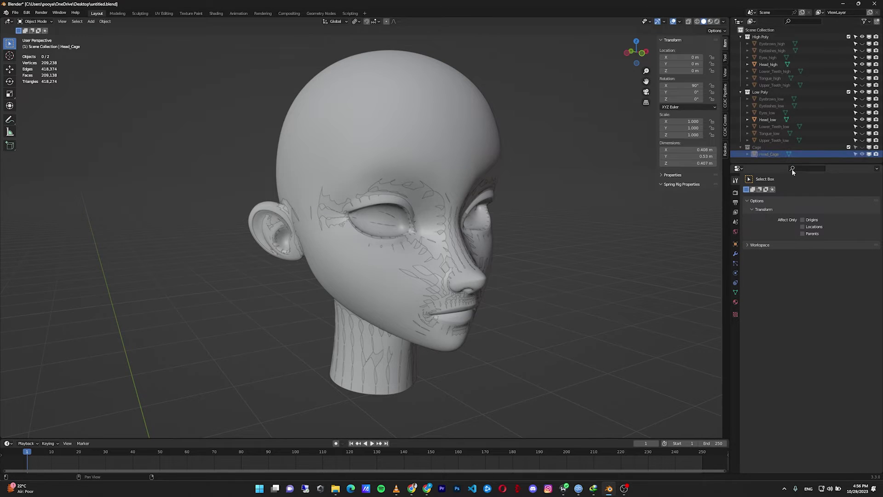
pyautogui.click(862, 147)
pyautogui.click(736, 253)
# Add a Displace modifier to Head_Cage and try a strength of 0.1
pyautogui.click(765, 192)
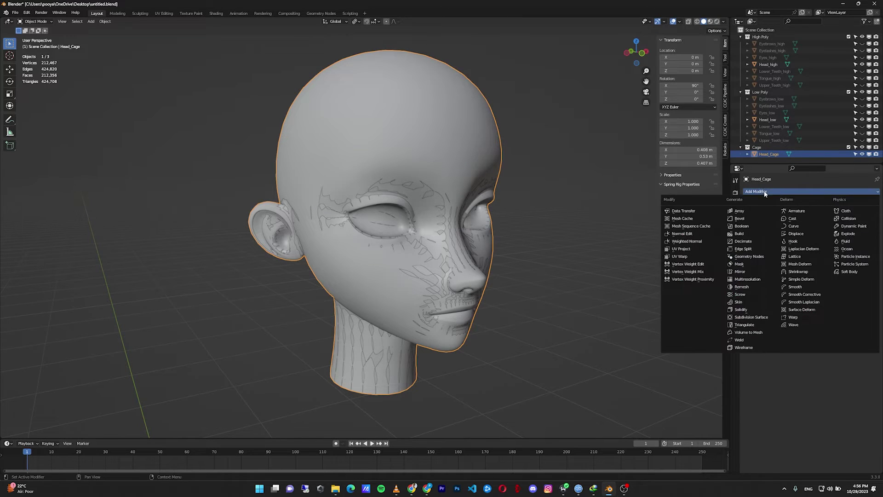
pyautogui.click(795, 234)
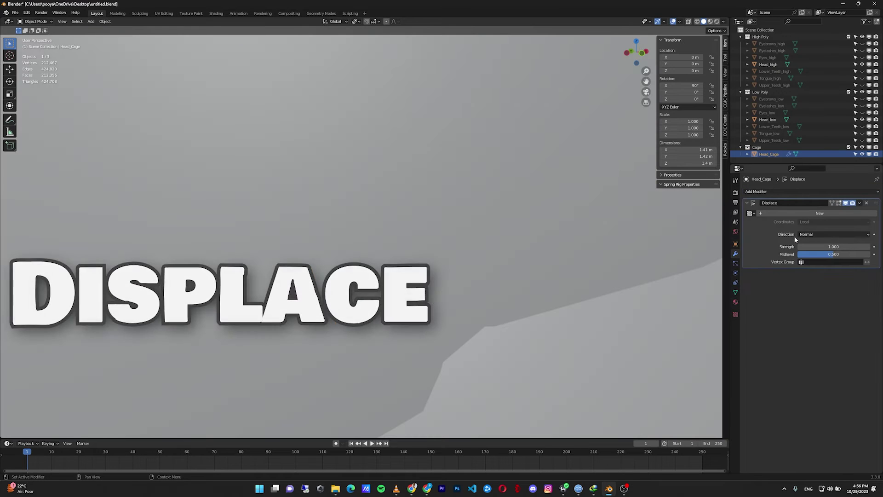
pyautogui.click(845, 247)
pyautogui.write('0.1')
pyautogui.press('Return')
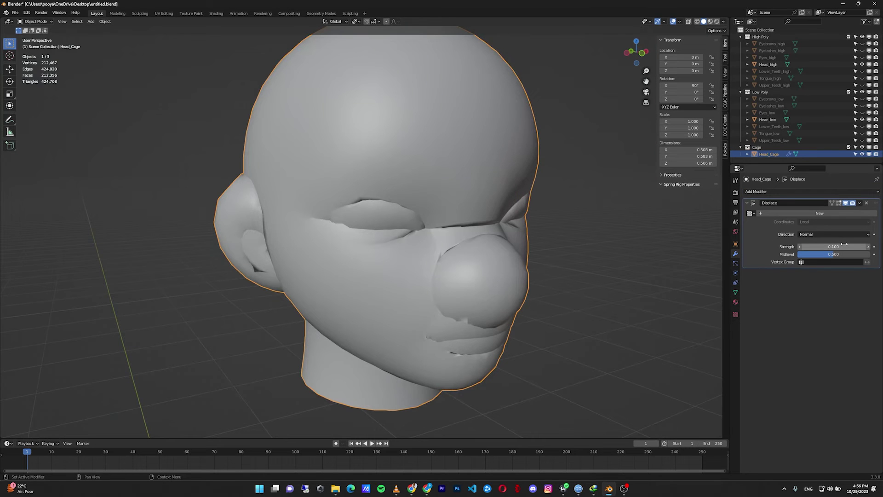
# Refine the Displace strength through 0.05 and 0.005 to a final 0.010, then inspect the cage
pyautogui.click(837, 247)
pyautogui.write('0.05')
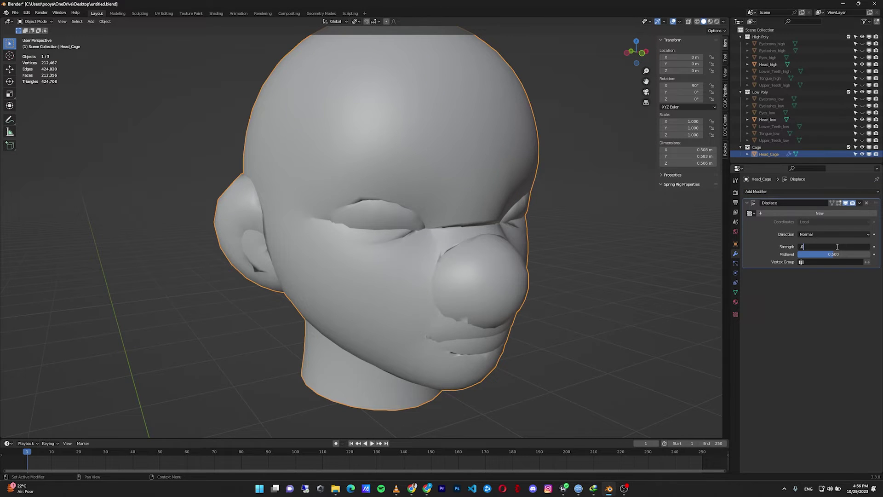
pyautogui.press('Return')
pyautogui.click(824, 247)
pyautogui.write('0.005')
pyautogui.press('Return')
pyautogui.click(866, 247)
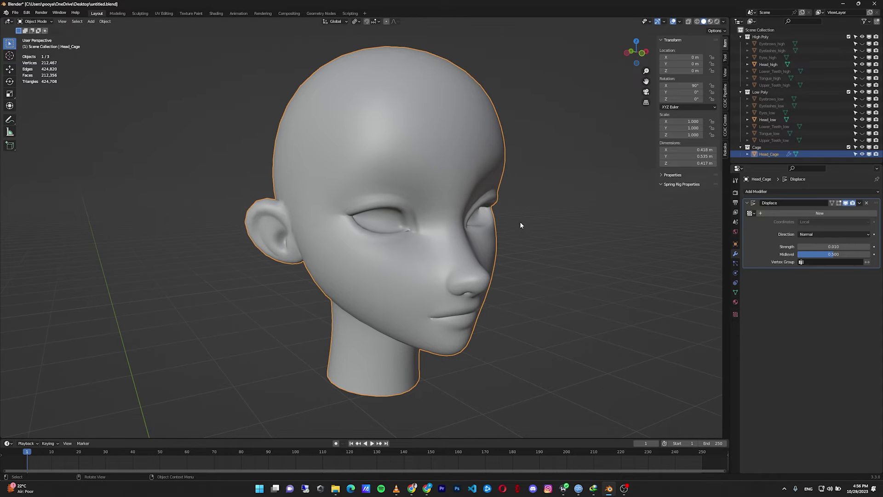
pyautogui.moveTo(520, 222)
pyautogui.mouseDown(button='middle')
pyautogui.moveTo(472, 219)
pyautogui.moveTo(518, 226)
pyautogui.moveTo(483, 234)
pyautogui.moveTo(467, 197)
pyautogui.moveTo(518, 201)
pyautogui.moveTo(525, 215)
pyautogui.mouseUp(button='middle')
pyautogui.scroll(5, 483, 234)
pyautogui.scroll(-4, 483, 228)
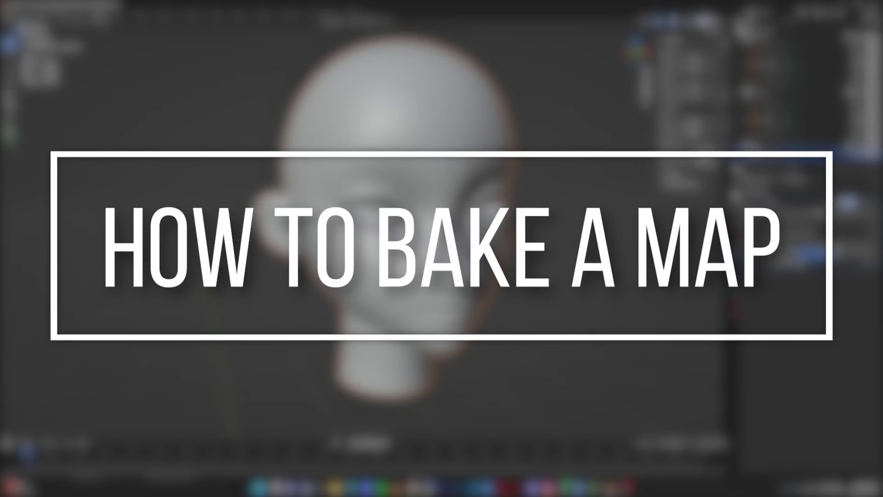
# Set the render engine to Cycles with GPU Compute as the device
pyautogui.click(735, 194)
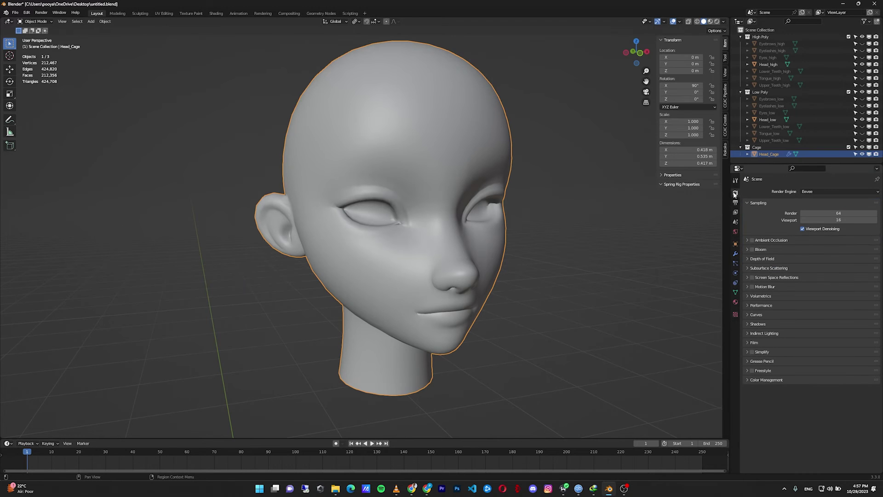
pyautogui.click(824, 191)
pyautogui.click(811, 214)
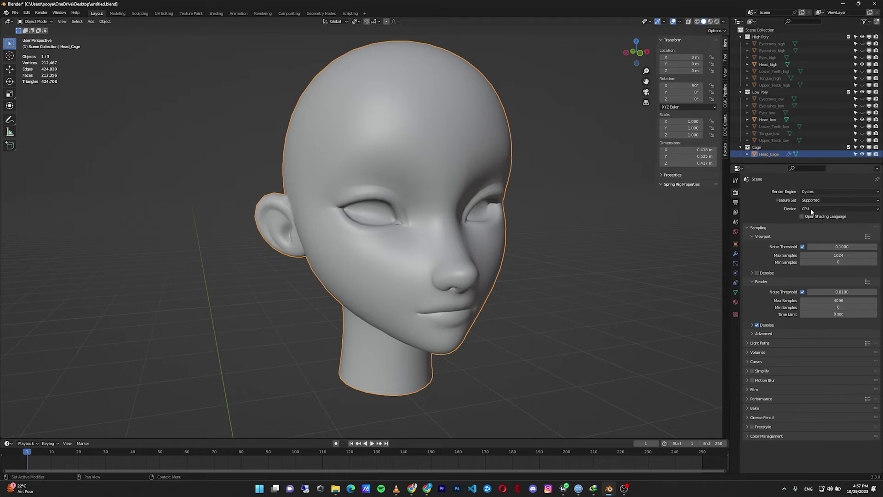
pyautogui.click(823, 208)
pyautogui.click(815, 224)
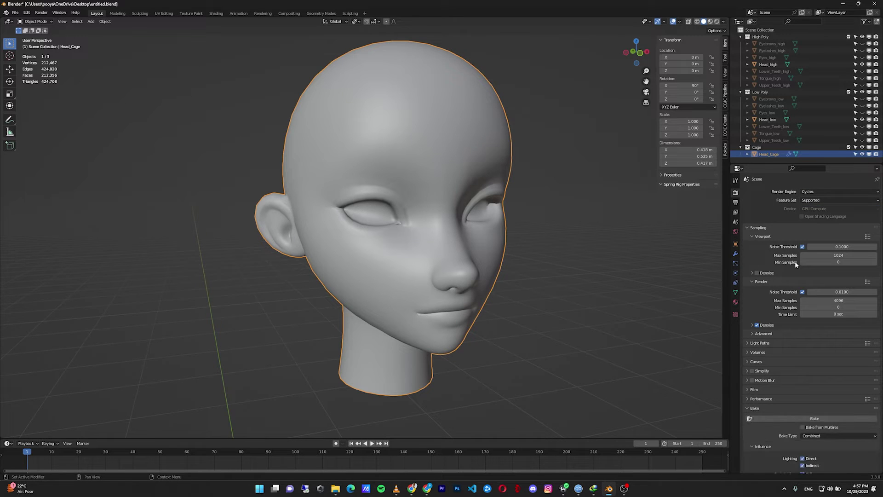
# Set Max Samples to 5 for both Viewport and Render
pyautogui.click(837, 255)
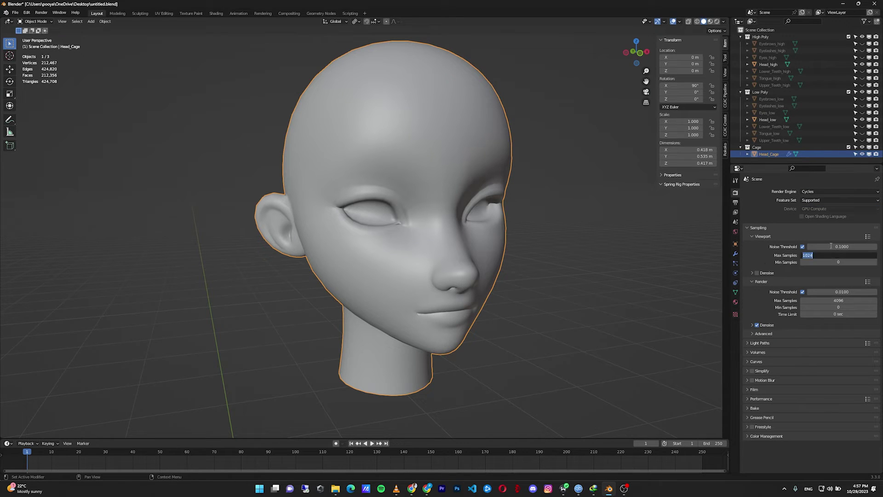
pyautogui.write('5')
pyautogui.press('Return')
pyautogui.click(838, 300)
pyautogui.write('5')
pyautogui.press('Return')
# In the Bake panel, set Bake Type to Normal and a 4 px margin size
pyautogui.click(747, 407)
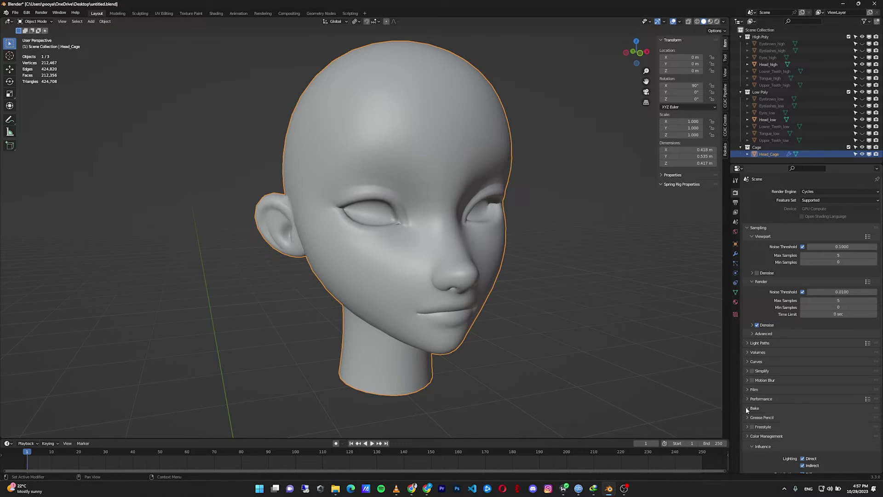
pyautogui.scroll(-6, 792, 336)
pyautogui.click(821, 311)
pyautogui.click(817, 351)
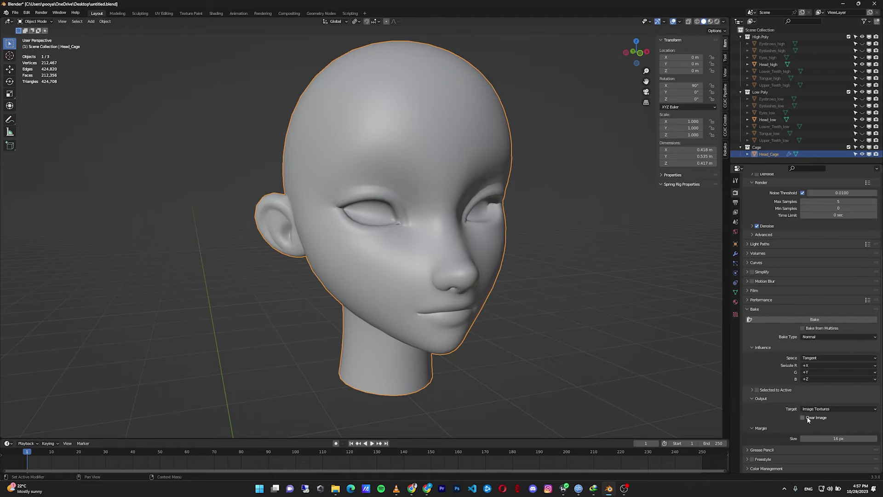
pyautogui.click(839, 439)
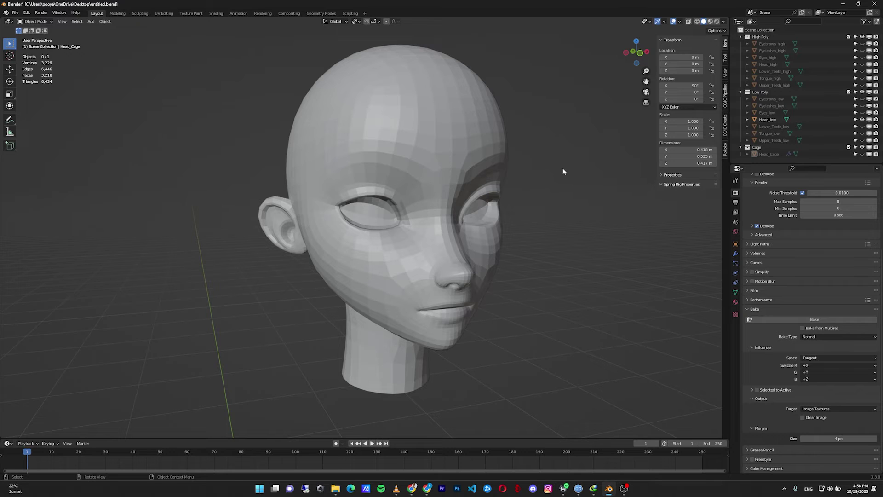
# Shade the low-poly head smooth
pyautogui.click(449, 136)
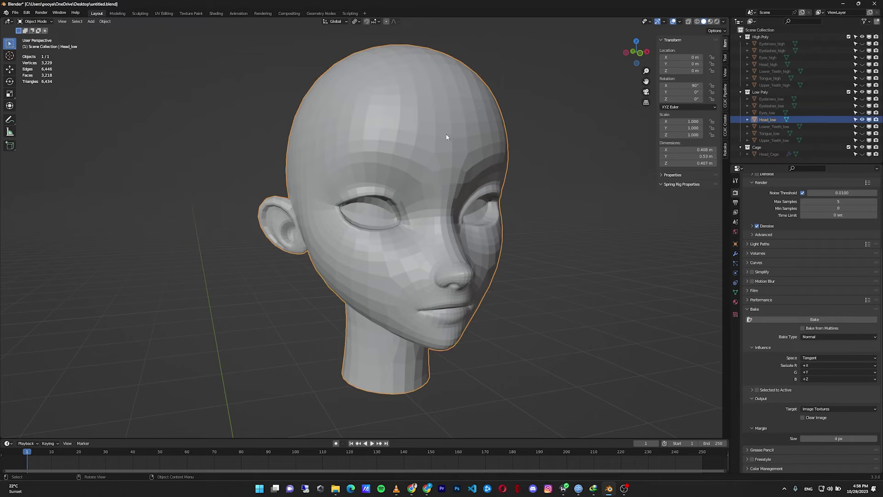
pyautogui.rightClick(441, 132)
pyautogui.click(424, 119)
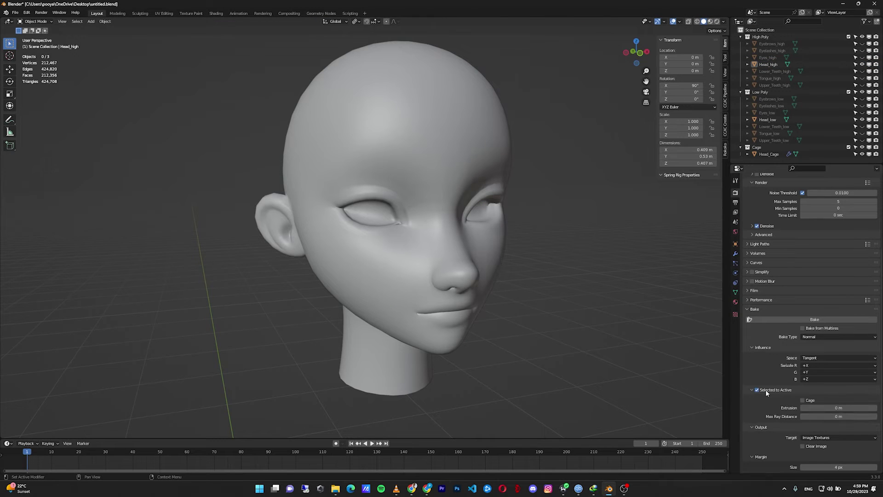
# Enable Selected to Active with Head_Cage as cage, then select Head_high with Head_low active
pyautogui.click(775, 390)
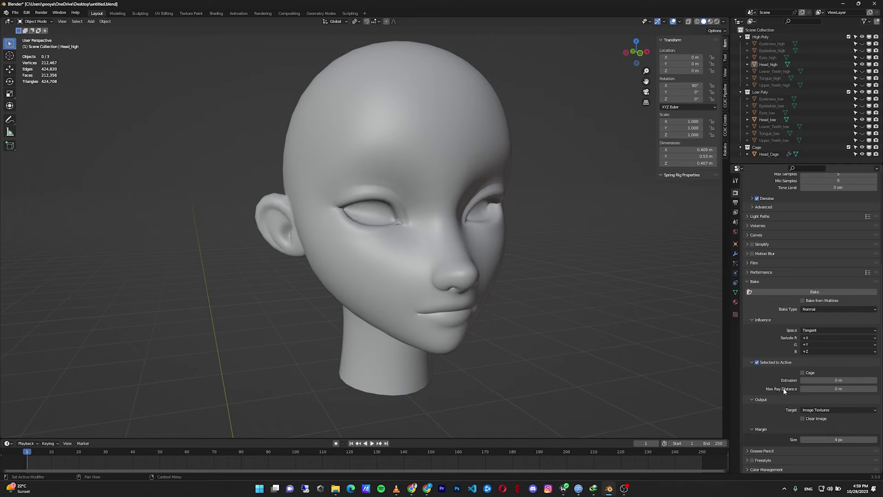
pyautogui.click(802, 373)
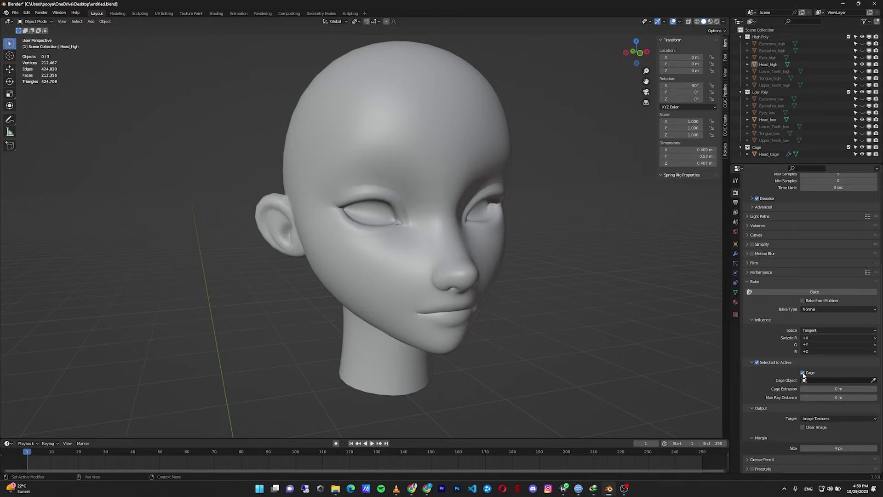
pyautogui.click(874, 381)
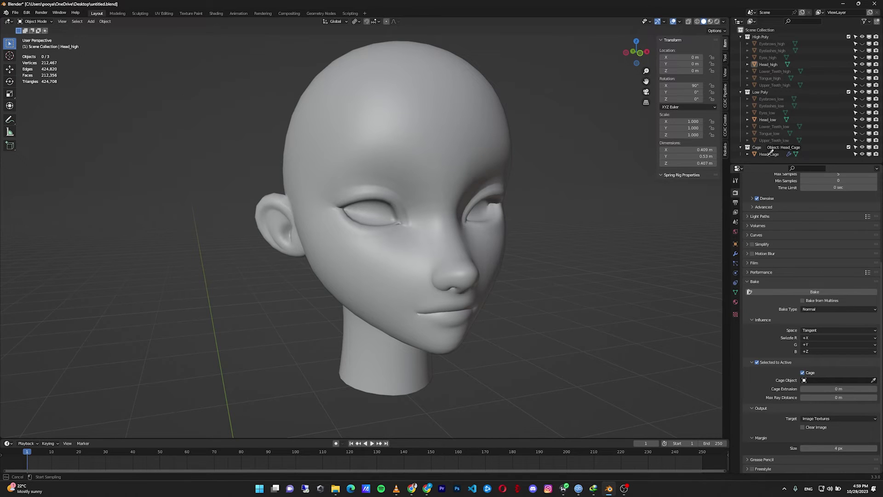
pyautogui.click(771, 154)
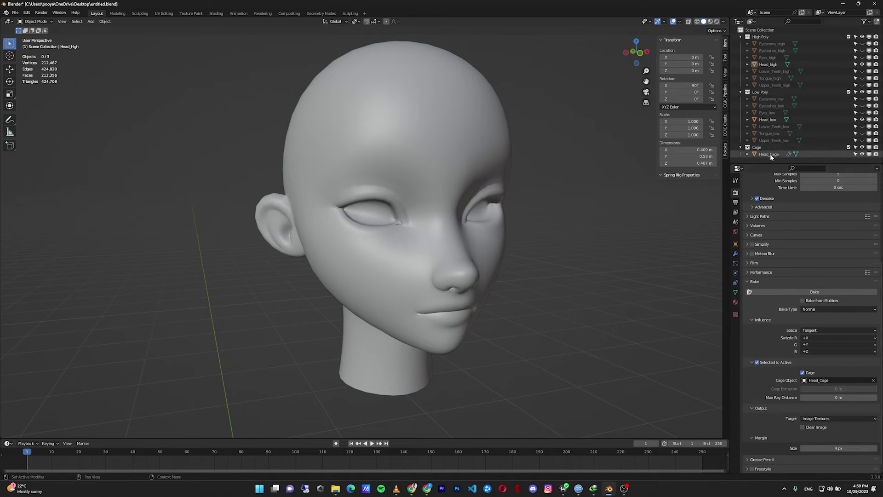
pyautogui.click(765, 65)
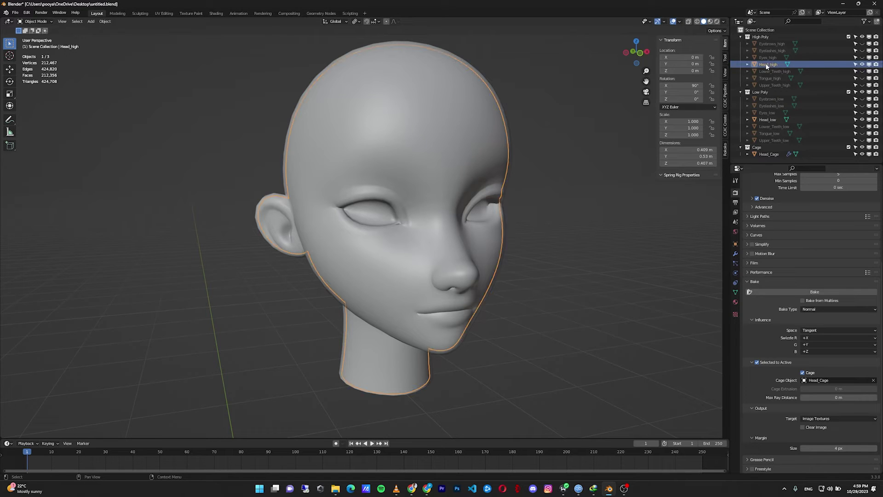
pyautogui.keyDown('ctrl'); pyautogui.click(768, 119); pyautogui.keyUp('ctrl')
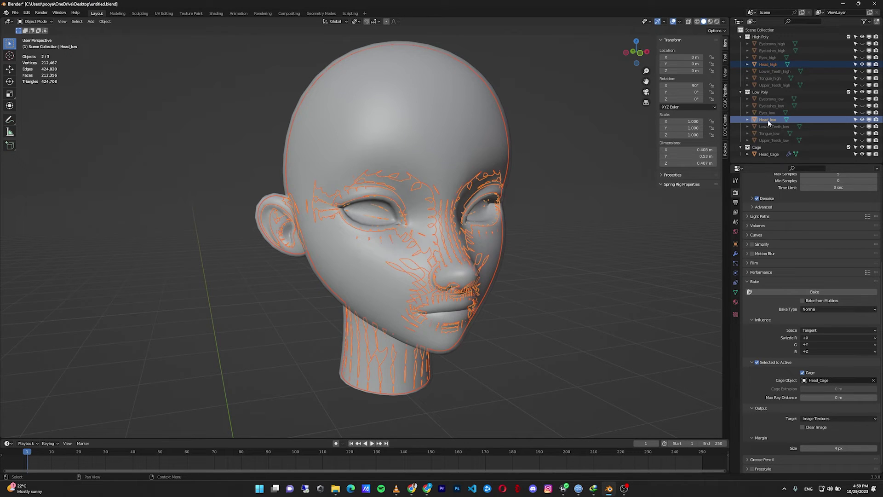
# In Shading, give the low-poly head a new material and add an Image Texture node
pyautogui.click(215, 13)
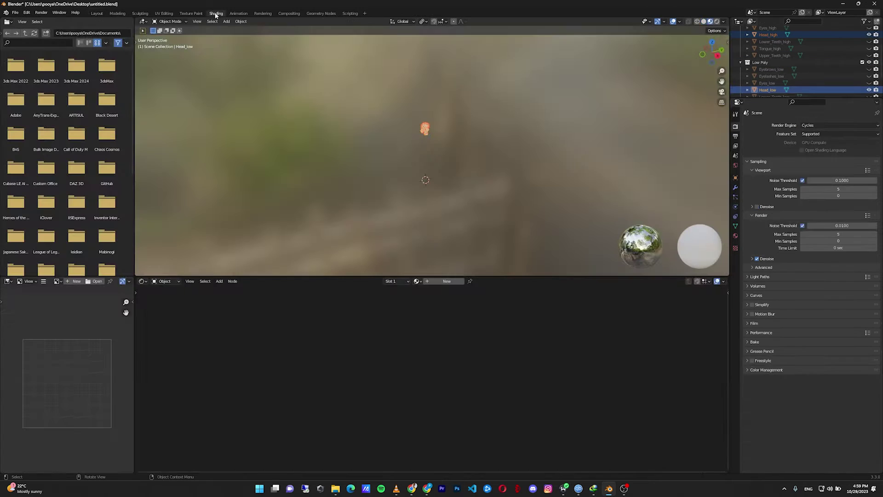
pyautogui.click(427, 282)
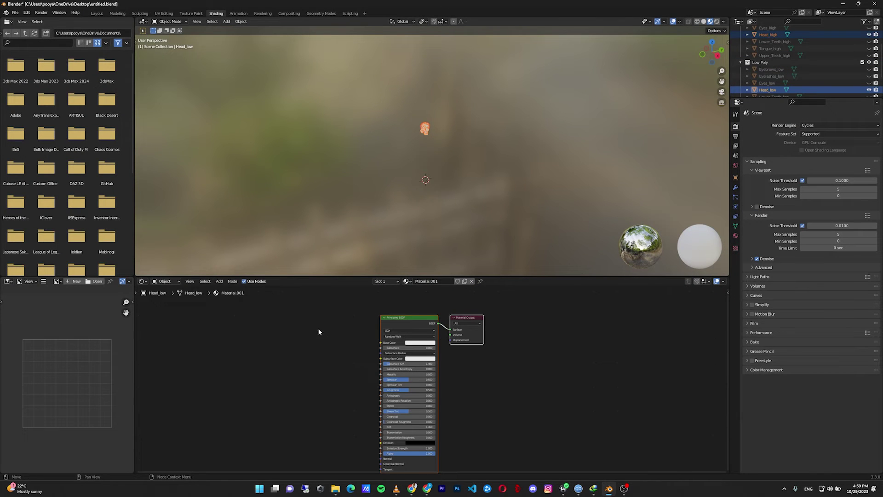
pyautogui.hotkey('shift', 'a')
pyautogui.moveTo(289, 330)
pyautogui.click(332, 385)
pyautogui.click(298, 317)
# Create a new image named Normal_map in the node and select the node as bake target
pyautogui.click(298, 332)
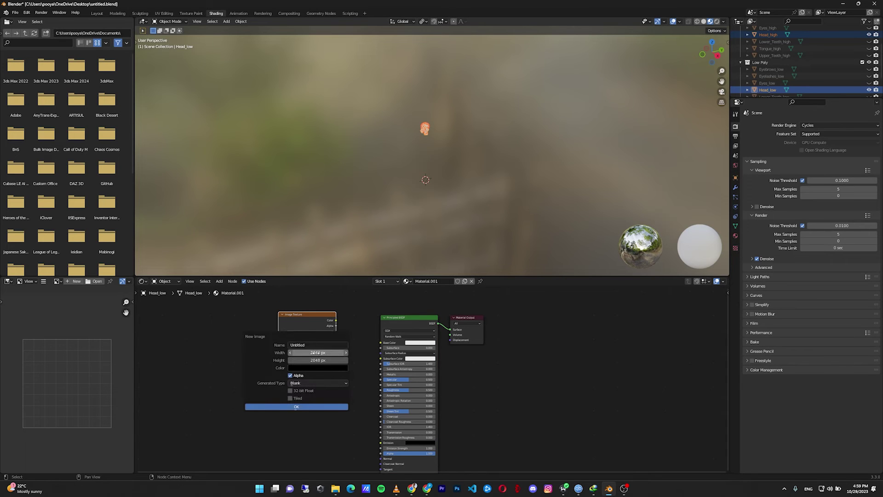
pyautogui.click(322, 345)
pyautogui.write('Normal_map')
pyautogui.press('Return')
pyautogui.click(303, 407)
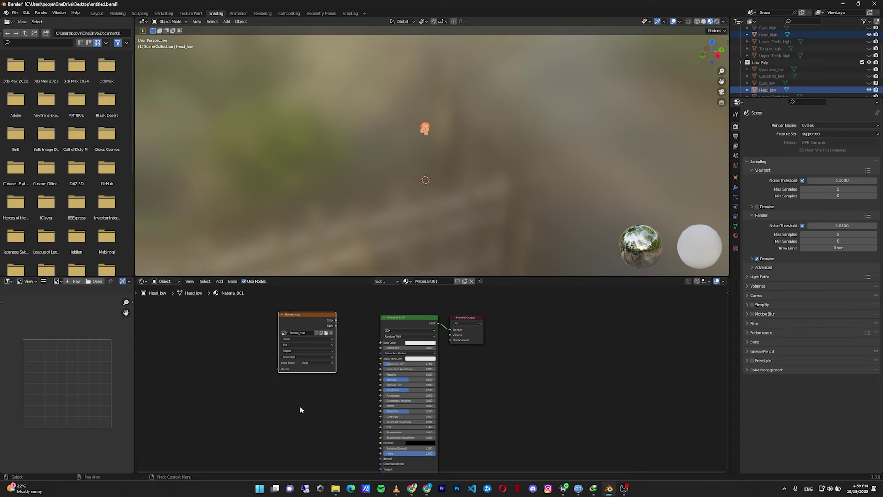
pyautogui.click(304, 319)
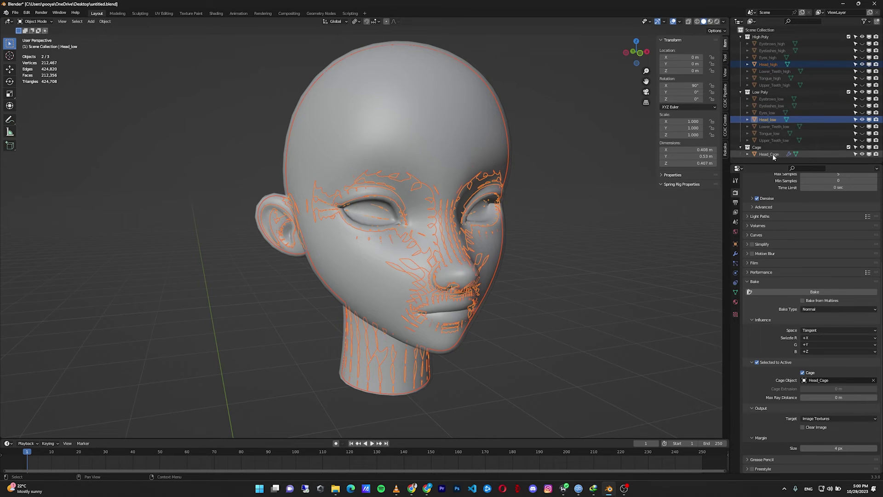
# Start the normal-map bake from Head_high into Head_low's Normal_map image
pyautogui.click(784, 292)
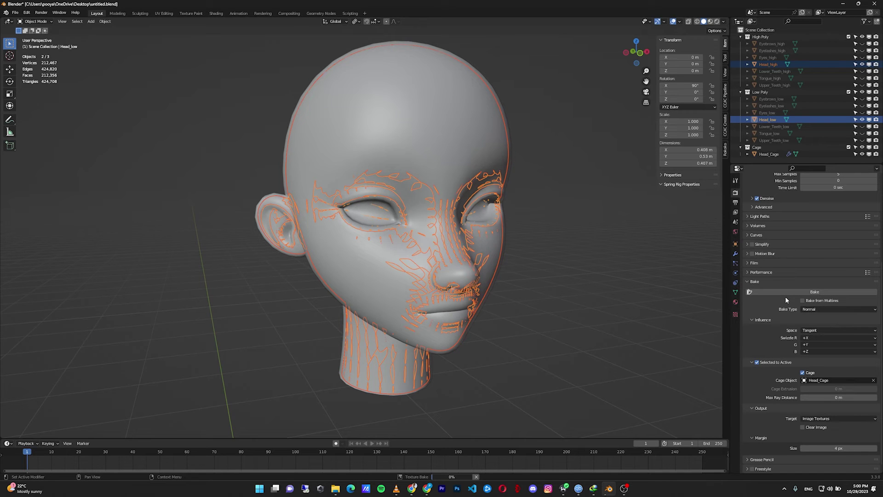
# Hide Head_high and Head_Cage, then inspect the whole baked map in Texture Paint
pyautogui.click(862, 64)
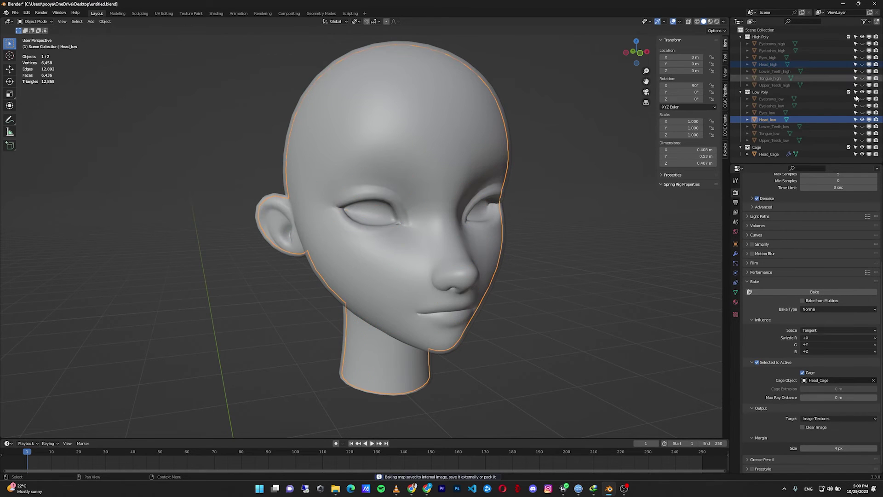
pyautogui.click(862, 154)
pyautogui.click(191, 13)
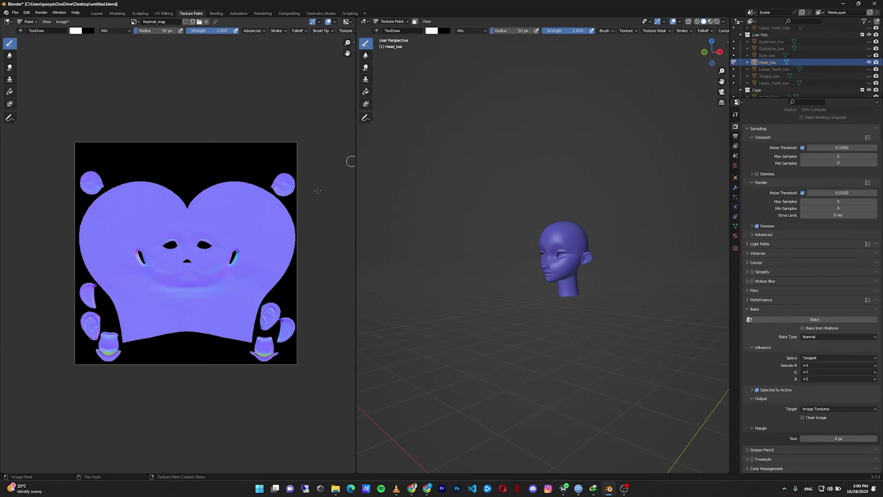
pyautogui.scroll(6, 183, 295)
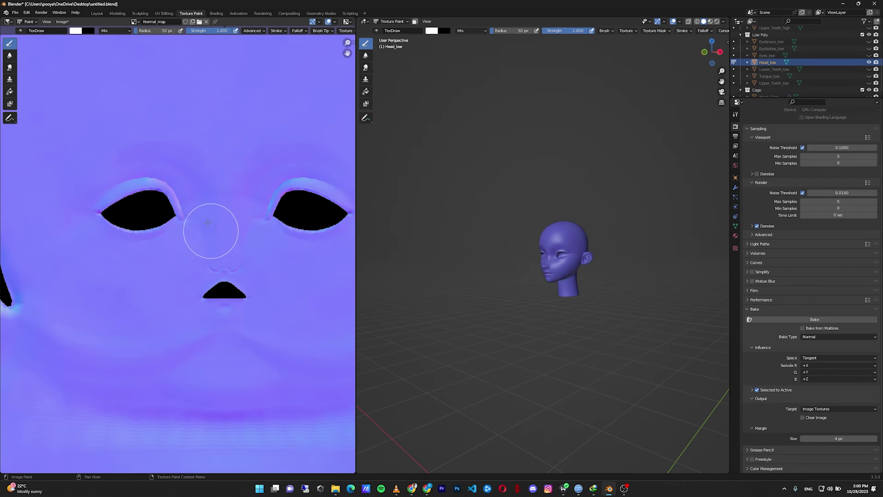
pyautogui.scroll(-2, 196, 246)
pyautogui.press('Home')
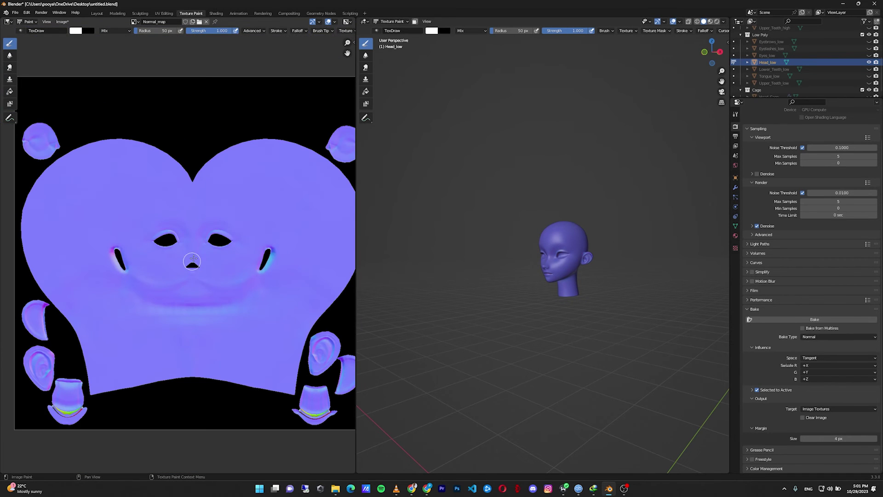
# Link Normal_map's Color to the material's Base Color so the head turns purple
pyautogui.click(216, 13)
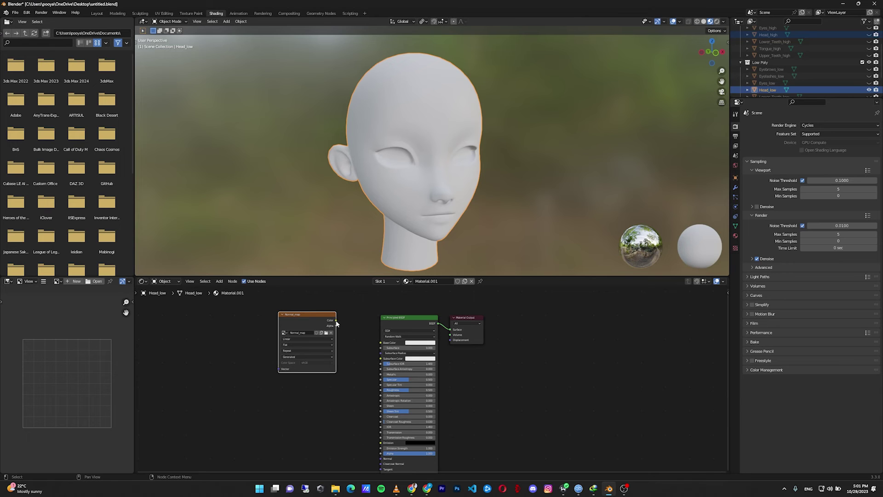
pyautogui.moveTo(335, 320); pyautogui.dragTo(380, 346)
pyautogui.moveTo(404, 198)
pyautogui.mouseDown(button='middle')
pyautogui.moveTo(409, 176)
pyautogui.moveTo(401, 206)
pyautogui.mouseUp(button='middle')
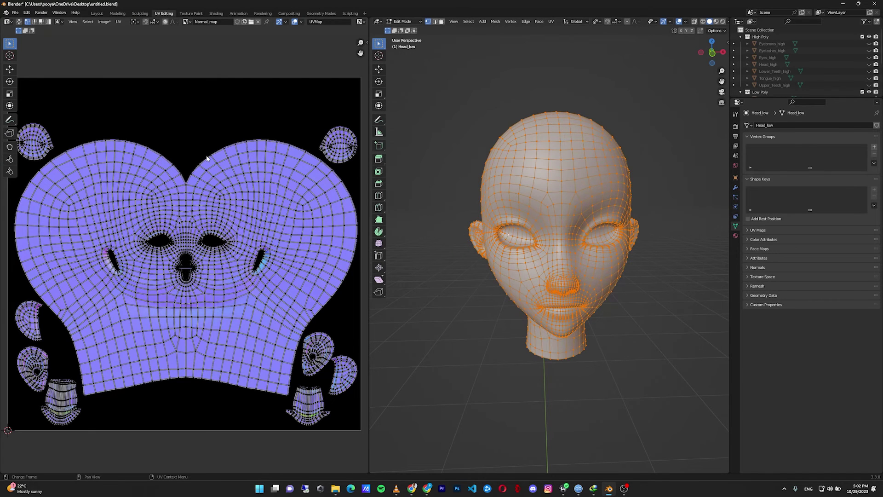
# Zoom out on the purple normal-mapped Head_low in the Layout view
pyautogui.scroll(-1, 206, 158)
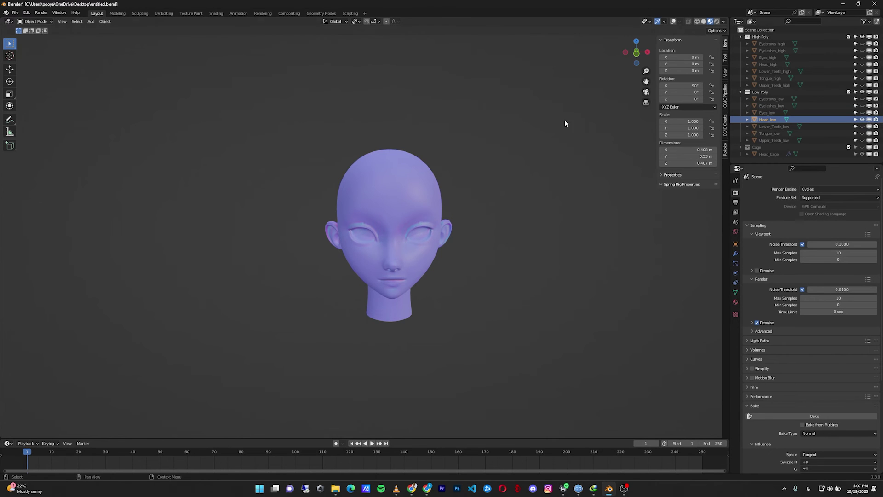
# In Texture Paint, pick the Smear tool and zoom in on the area above the eye
pyautogui.click(190, 14)
pyautogui.moveTo(525, 152); pyautogui.dragTo(443, 88, button='middle')
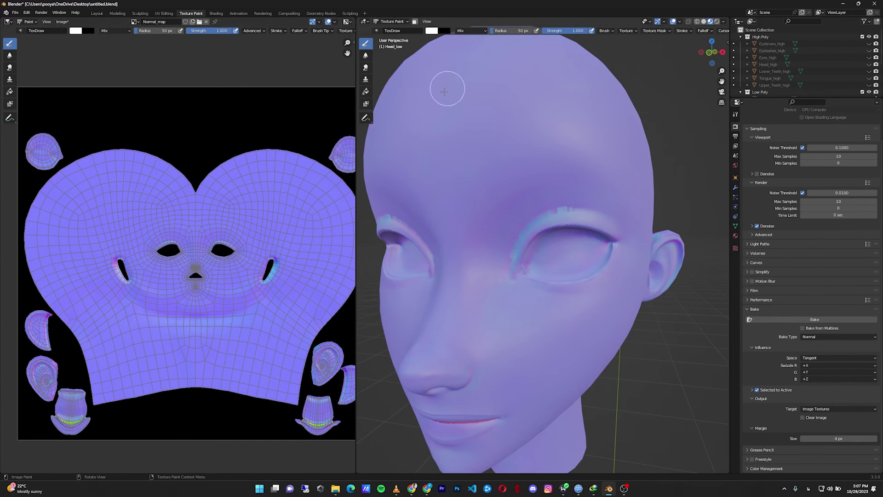
pyautogui.click(9, 67)
pyautogui.scroll(6, 178, 256)
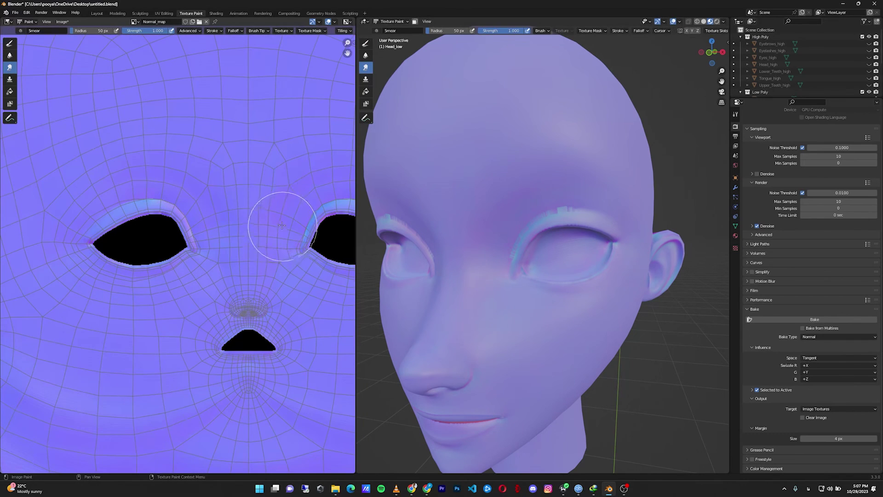
pyautogui.scroll(3, 124, 162)
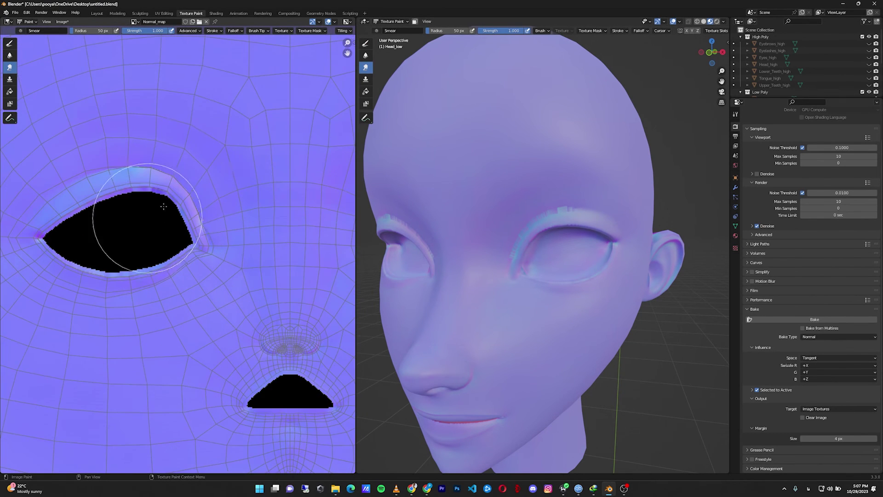
pyautogui.moveTo(124, 162); pyautogui.dragTo(248, 232, button='middle')
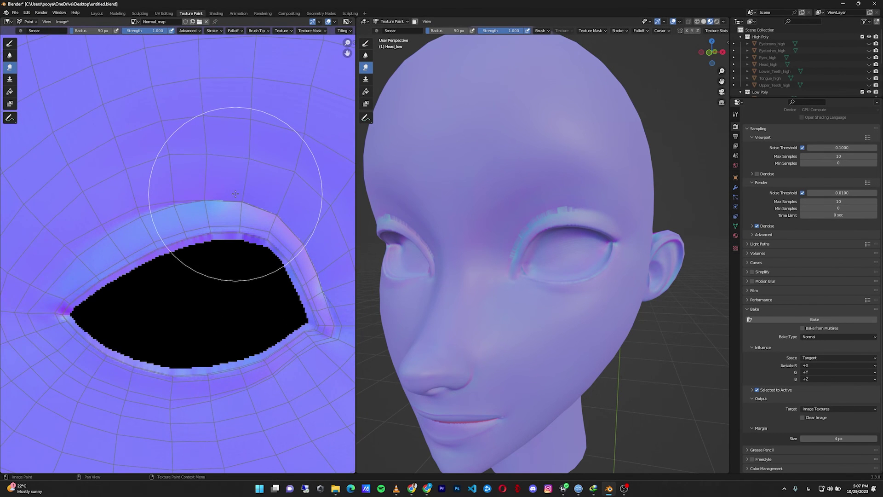
# Set the brush radius to 13 px and smear the light-blue band above the eye
pyautogui.press('f')
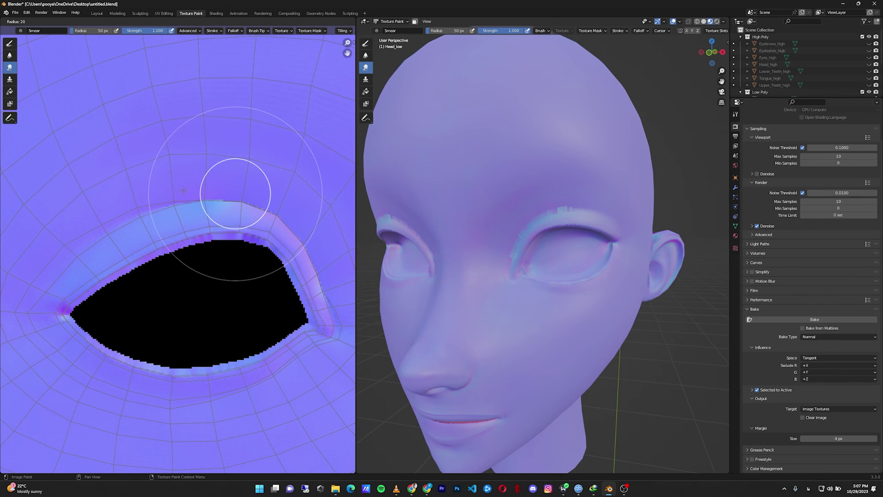
pyautogui.press('f')
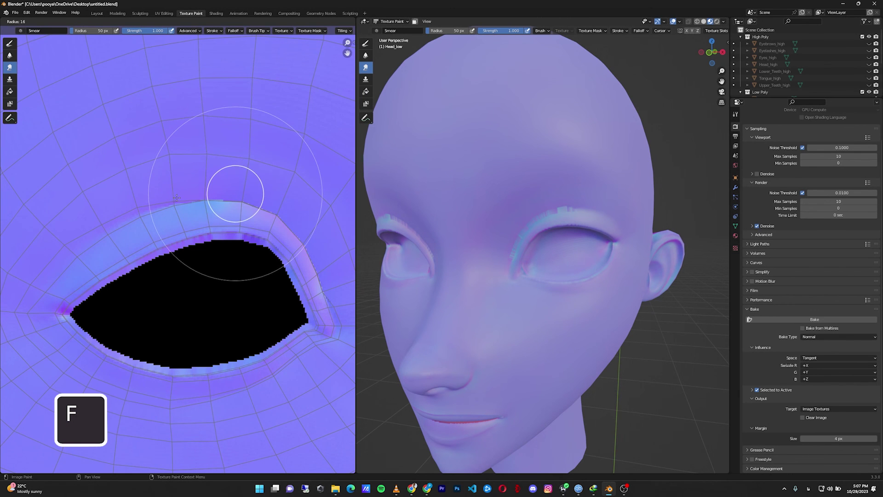
pyautogui.click(171, 197)
pyautogui.moveTo(267, 217)
pyautogui.mouseDown()
pyautogui.moveTo(148, 233)
pyautogui.moveTo(79, 261)
pyautogui.moveTo(61, 289)
pyautogui.moveTo(191, 241)
pyautogui.mouseUp()
pyautogui.scroll(-3, 251, 241)
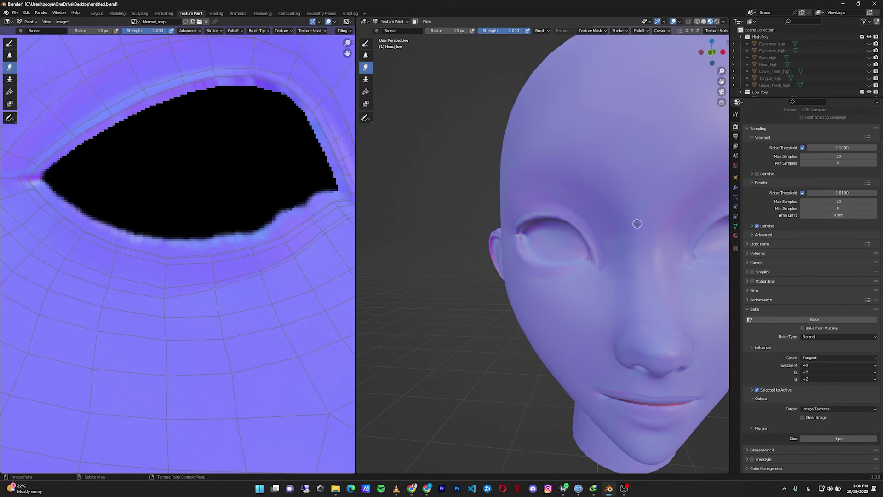
pyautogui.scroll(-6, 630, 230)
pyautogui.moveTo(625, 237); pyautogui.dragTo(565, 237, button='middle')
pyautogui.scroll(2, 588, 233)
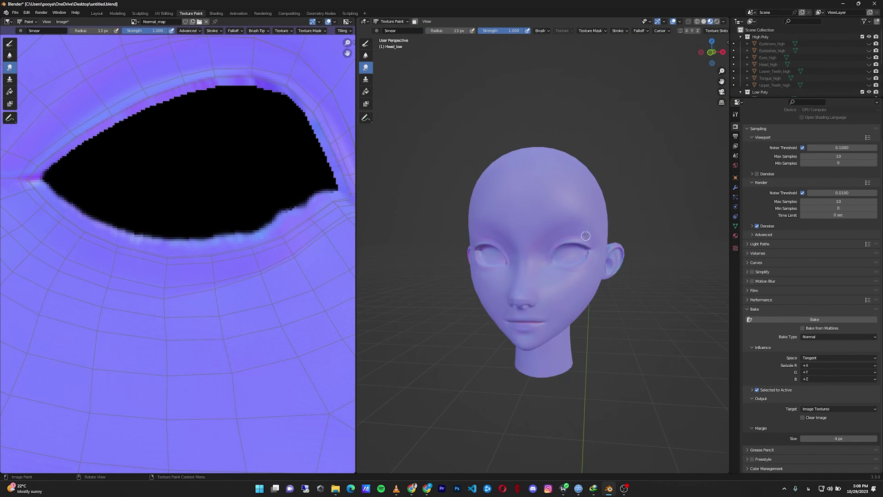